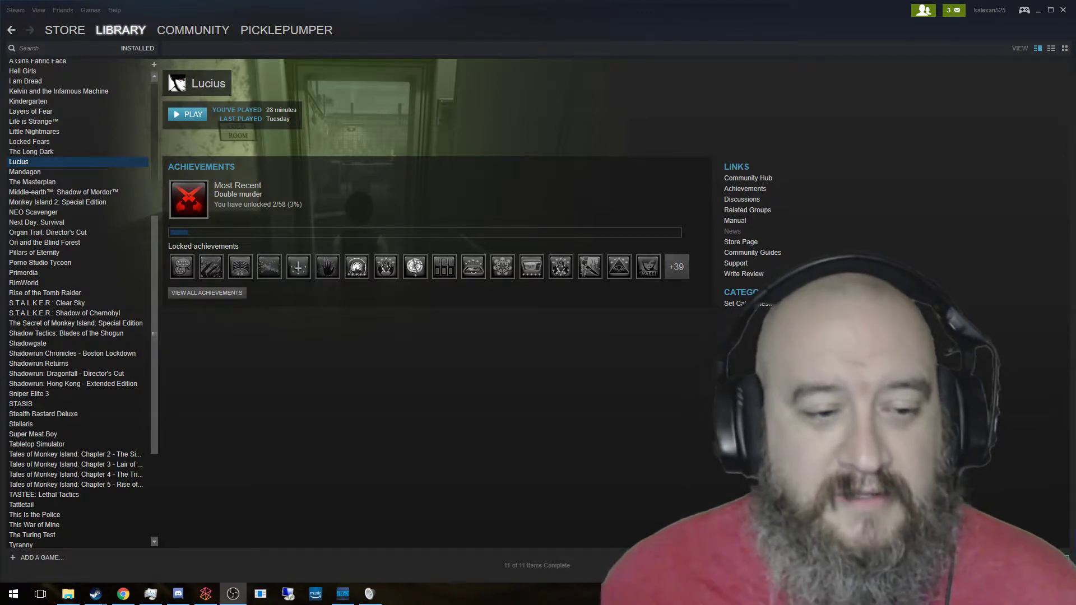
key("alt+Tab")
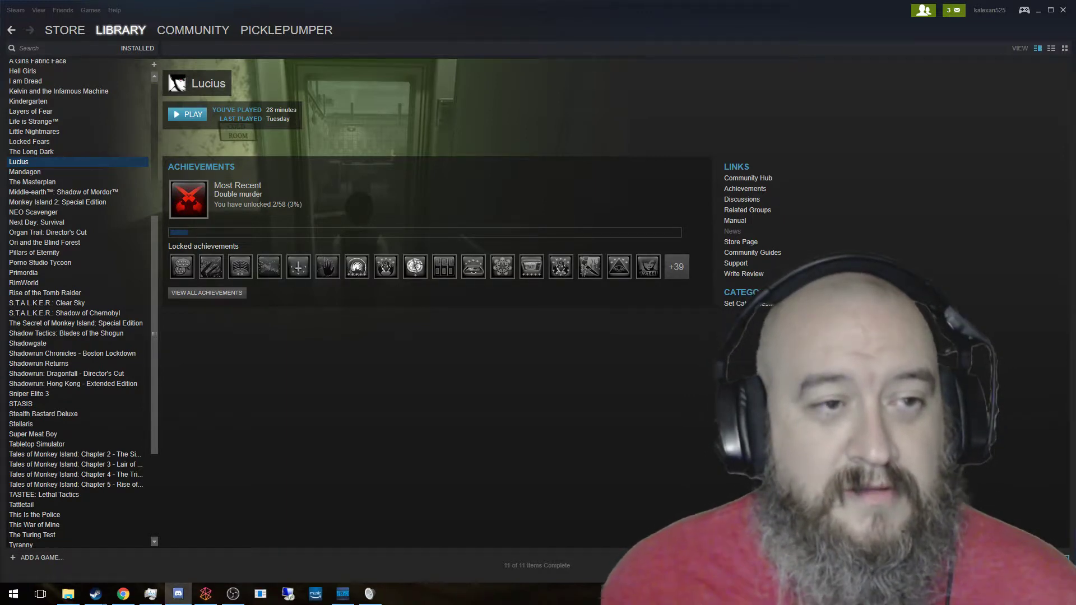